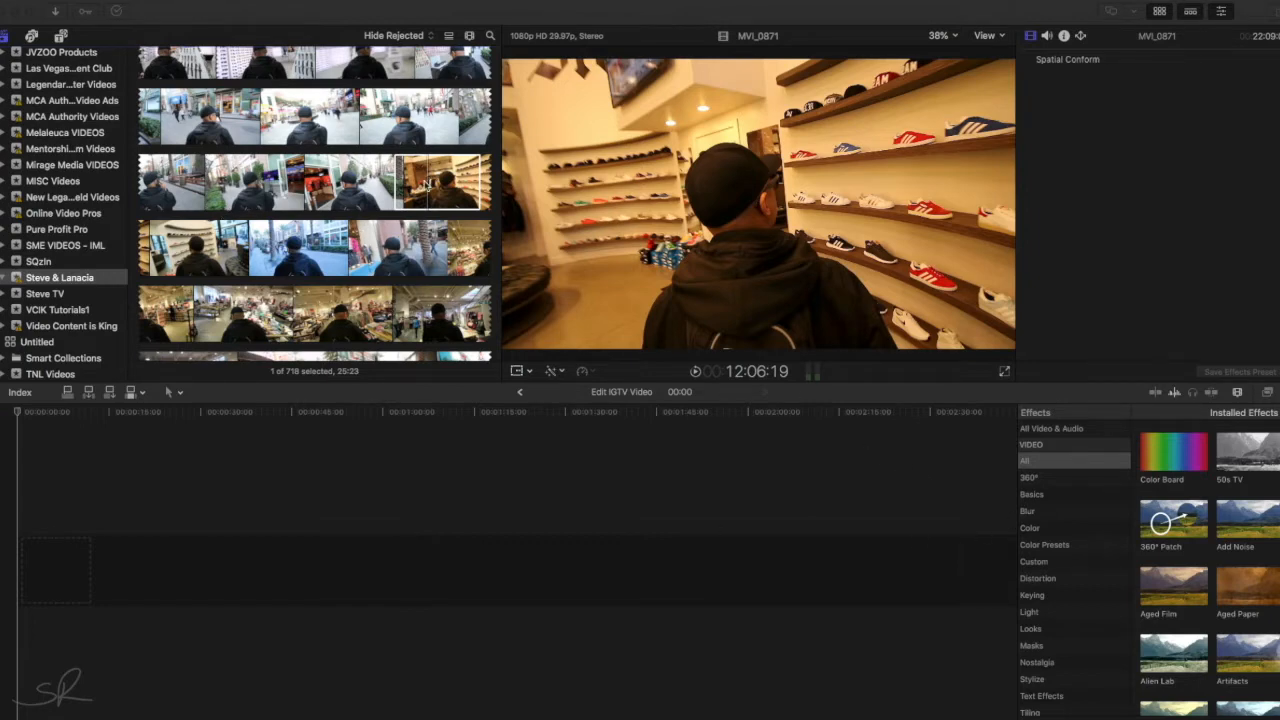
Place the shoe store clip MVI_0871 at the start of the timeline and skim through it.
click(425, 185)
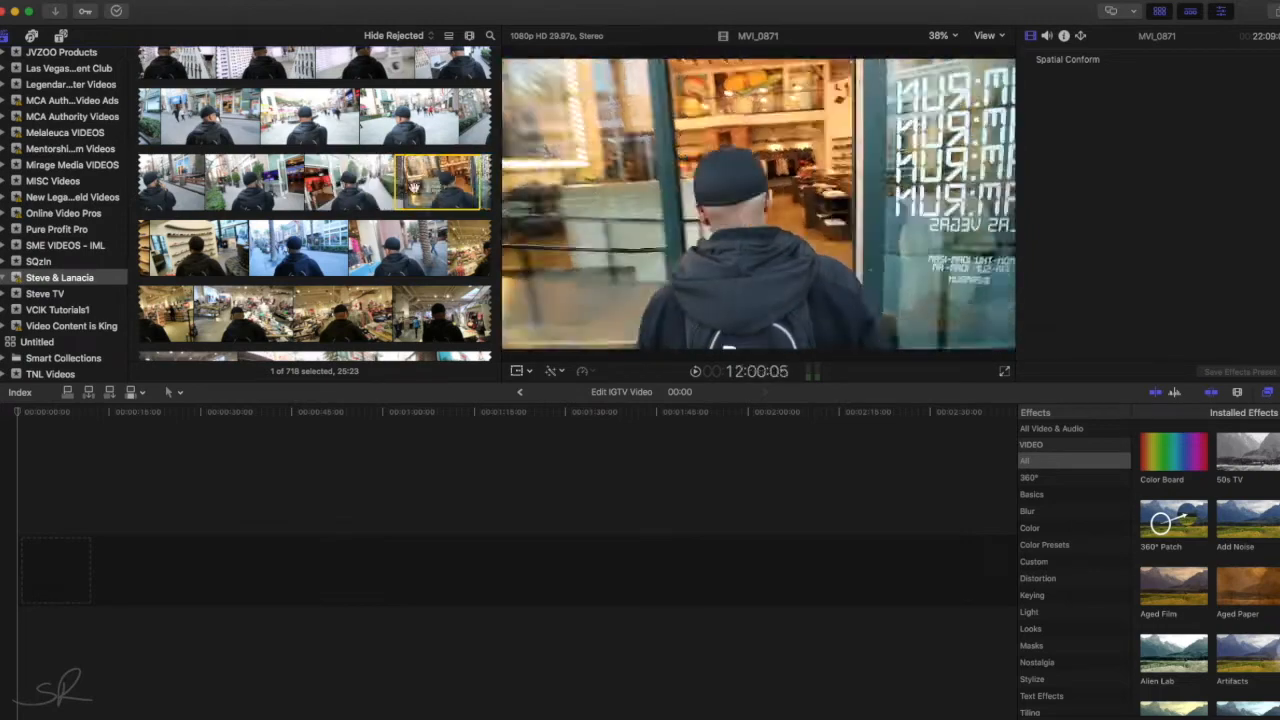
mouse_move(430, 185)
mouse_down()
mouse_move(242, 566)
mouse_move(95, 570)
mouse_up()
click(20, 413)
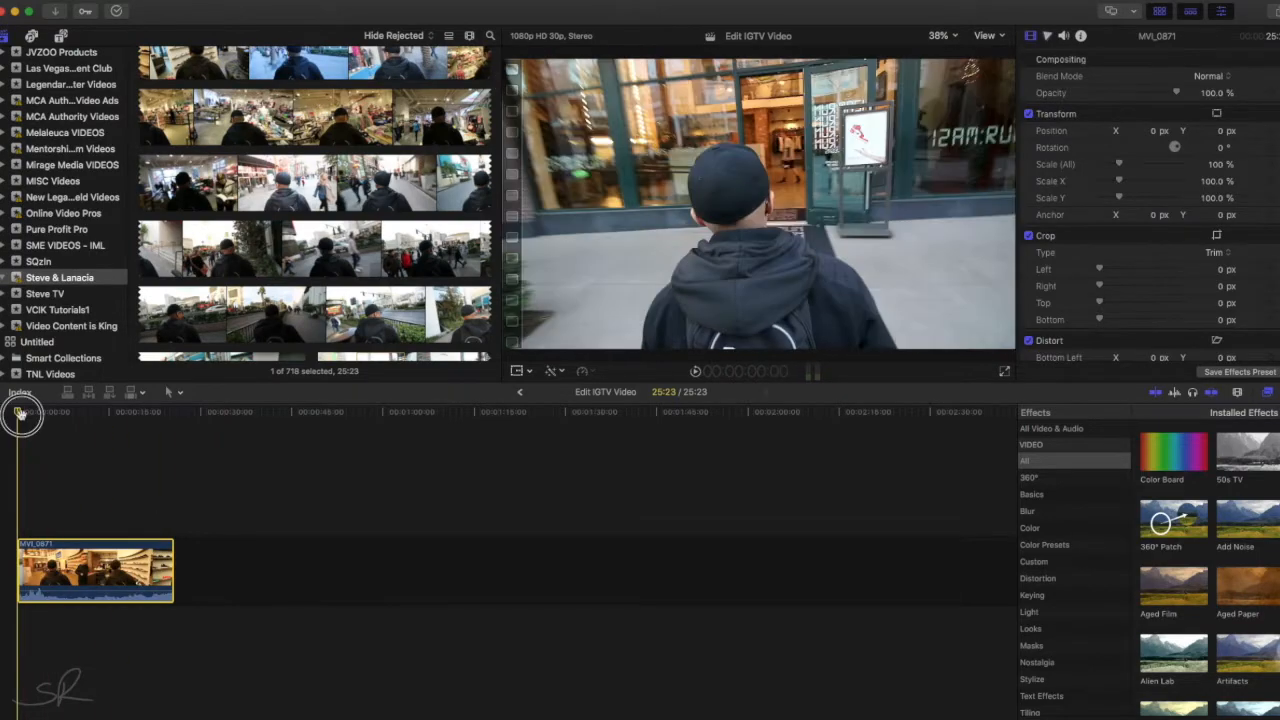
mouse_move(20, 413)
mouse_down()
mouse_move(148, 410)
mouse_move(98, 414)
mouse_move(126, 419)
mouse_up()
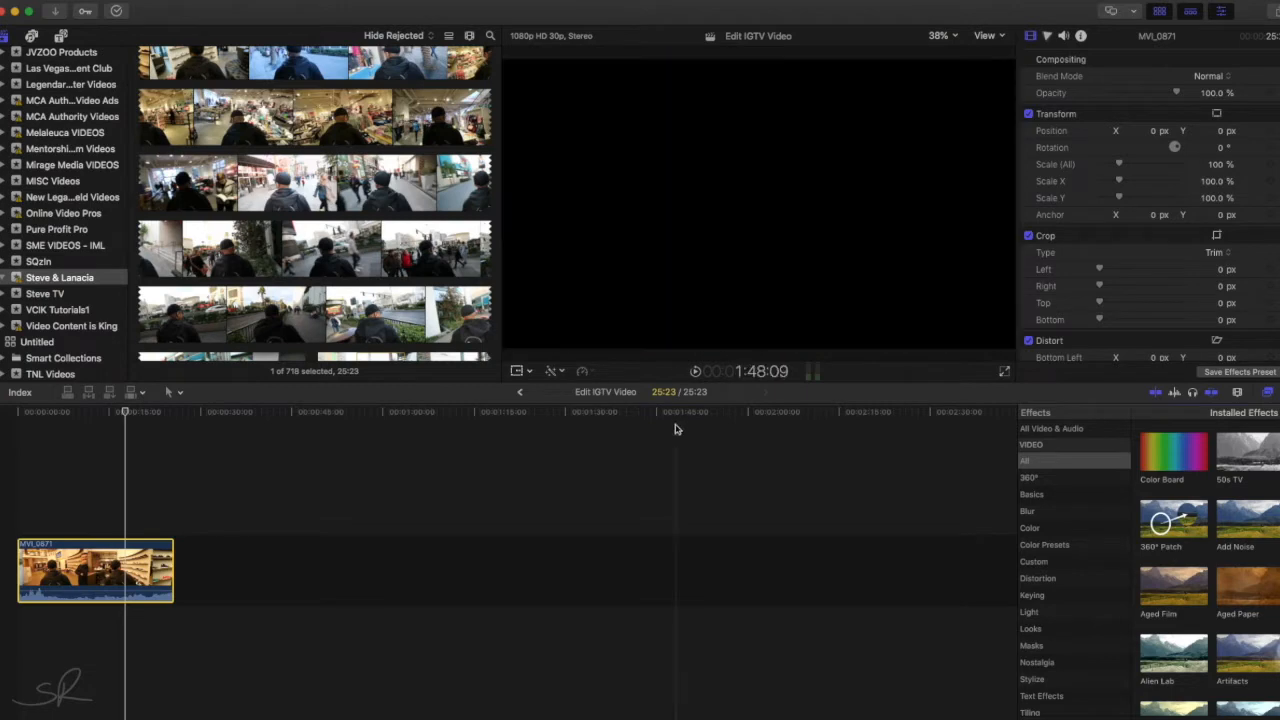
click(86, 421)
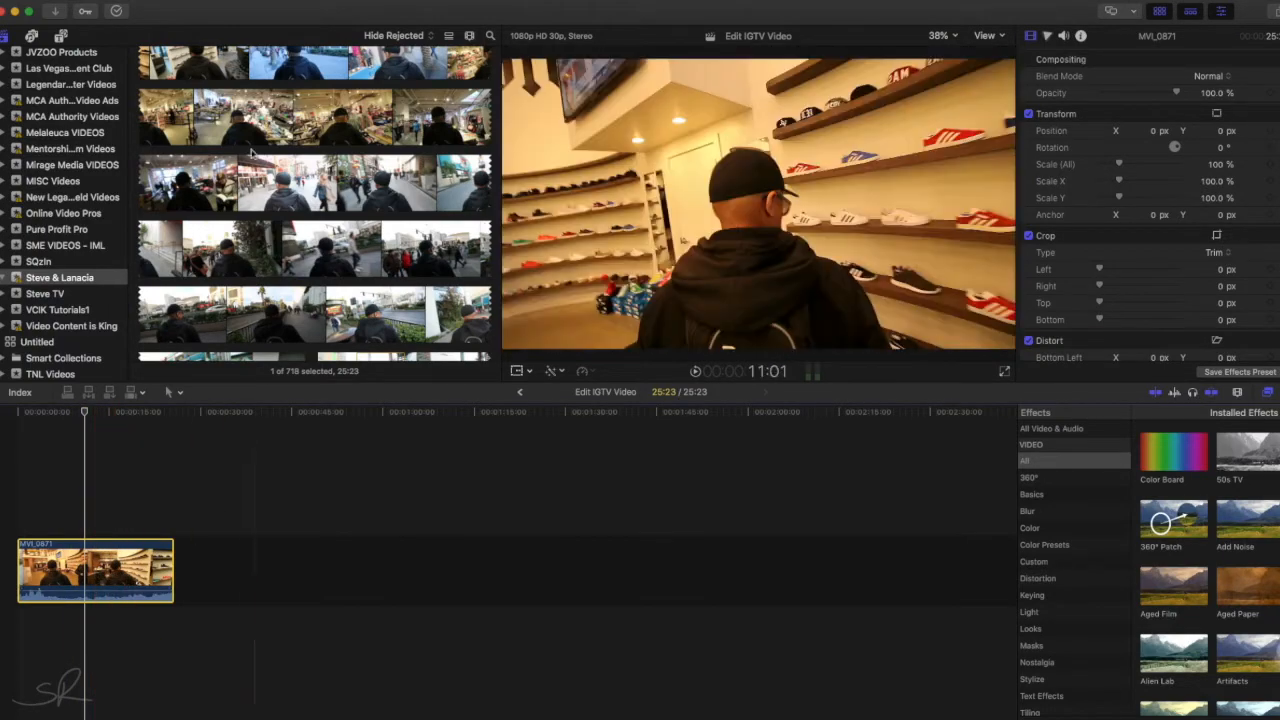
Show the Edit IGTV Video project properties via the Window menu and choose Modify.
click(333, 1)
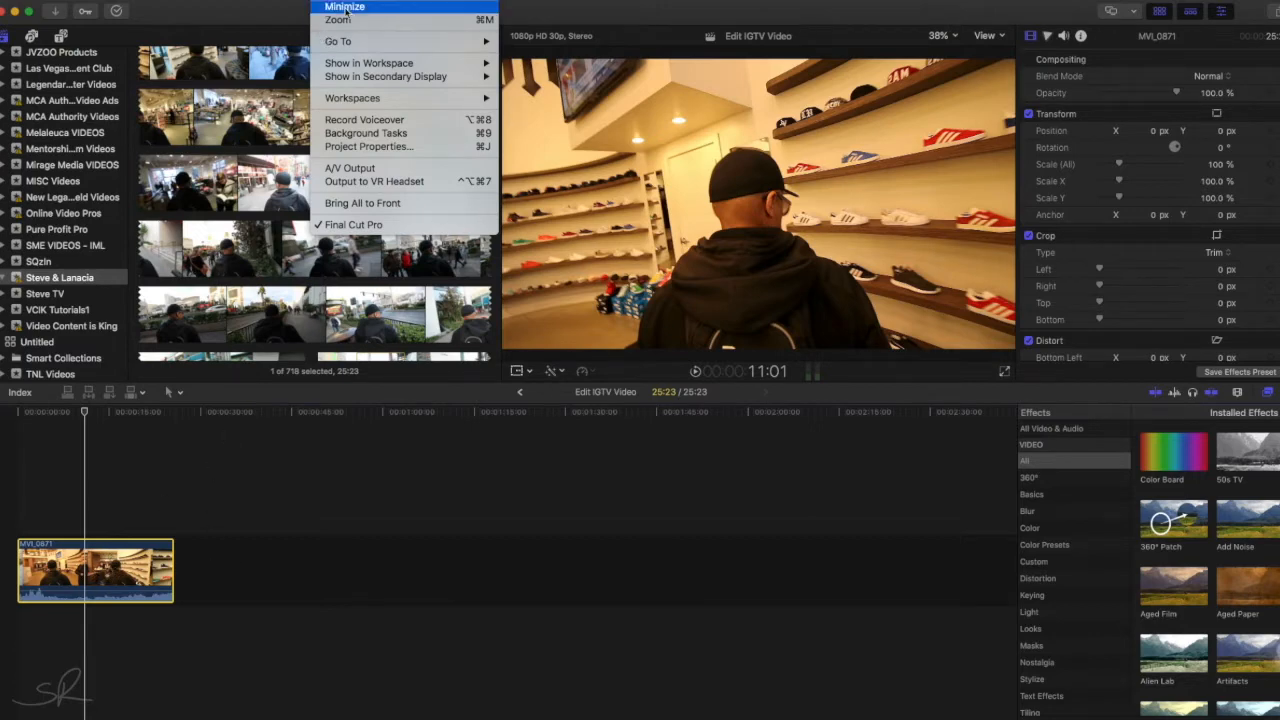
click(360, 147)
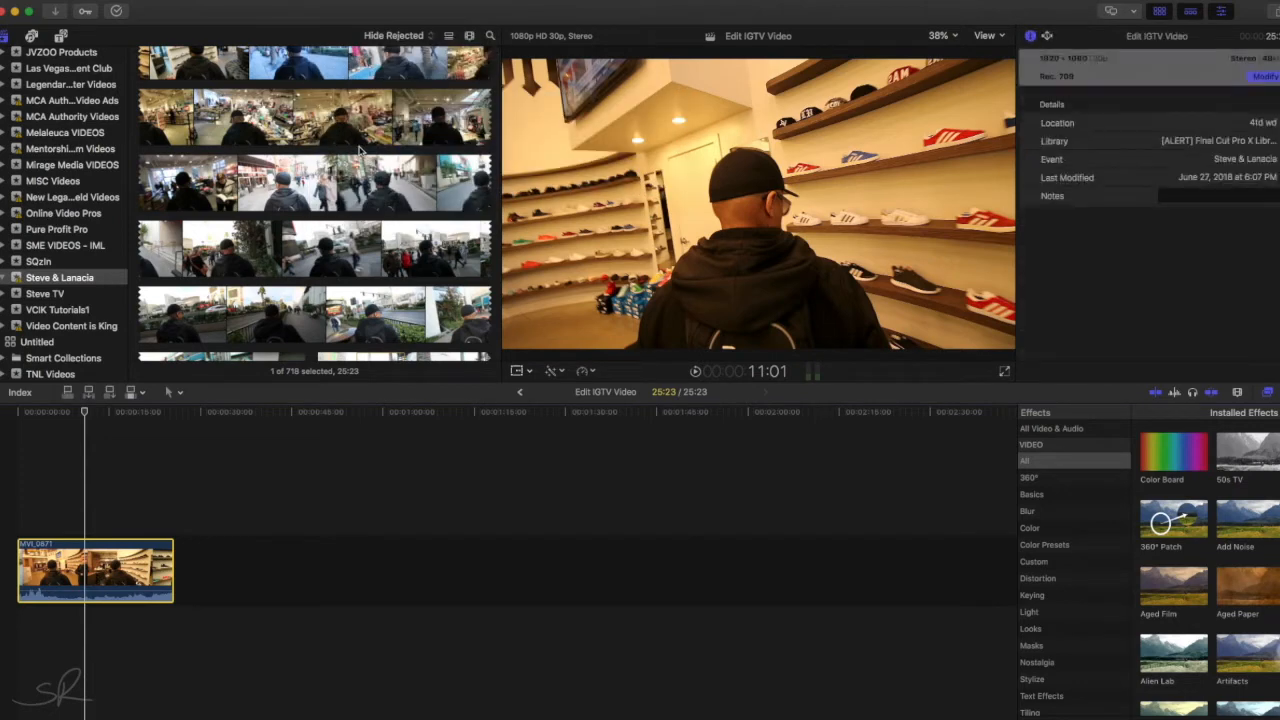
click(1262, 78)
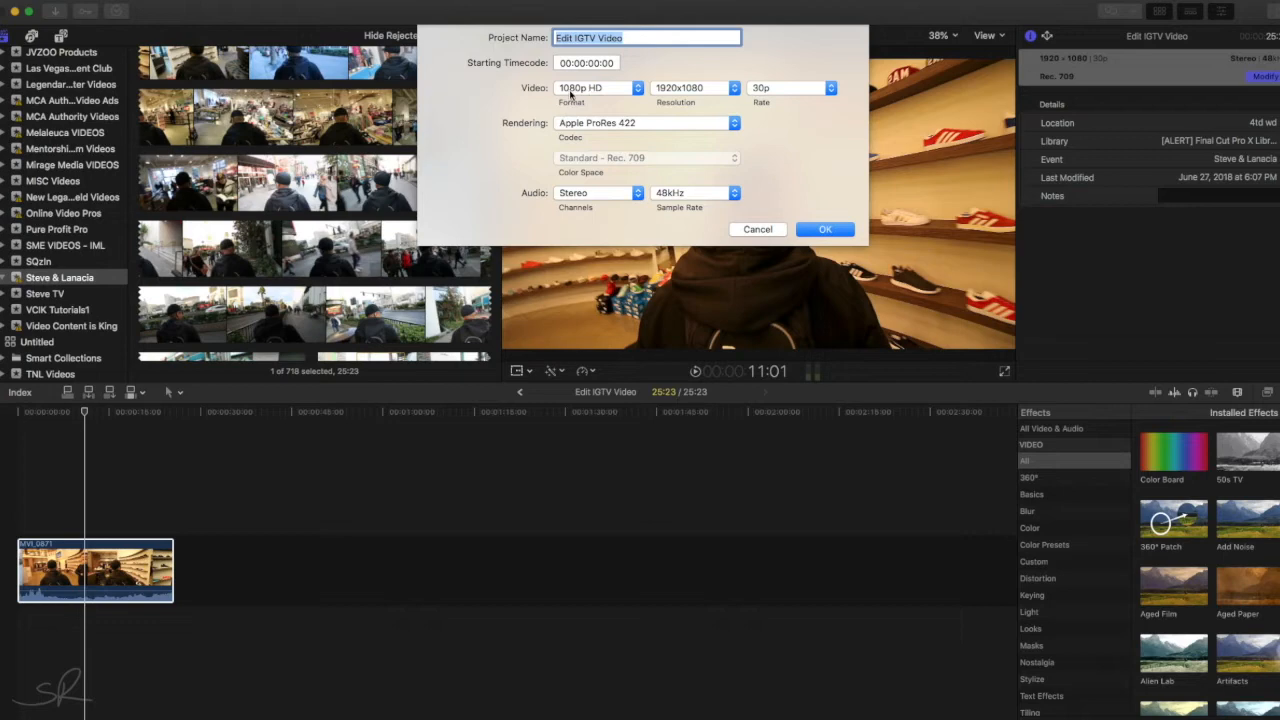
Switch the video format to Custom with a 1080 by 1350 frame size.
click(637, 88)
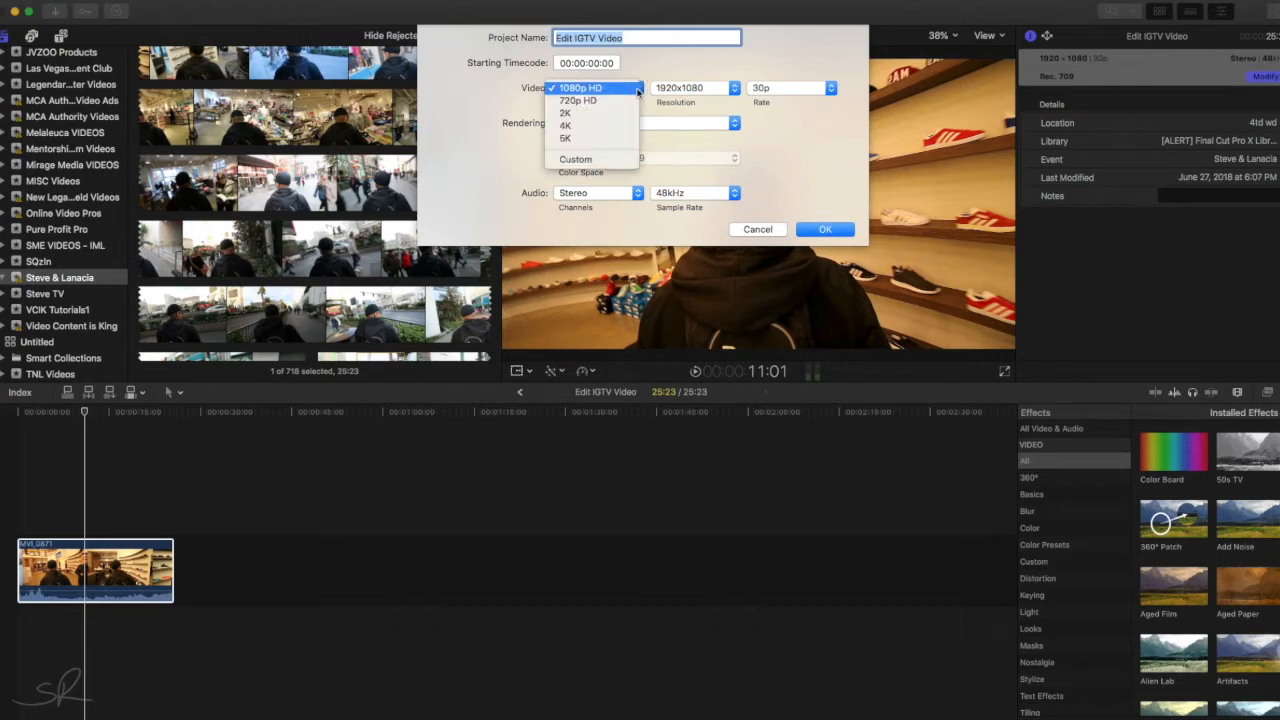
click(598, 160)
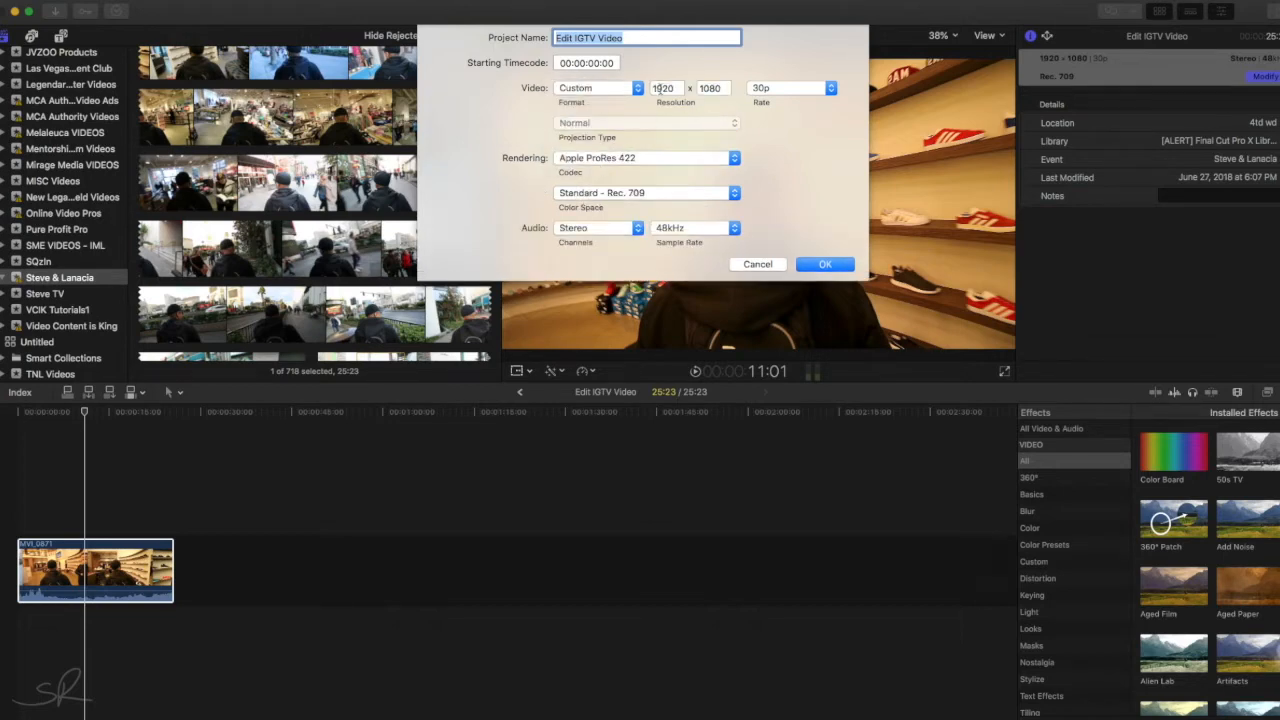
click(662, 88)
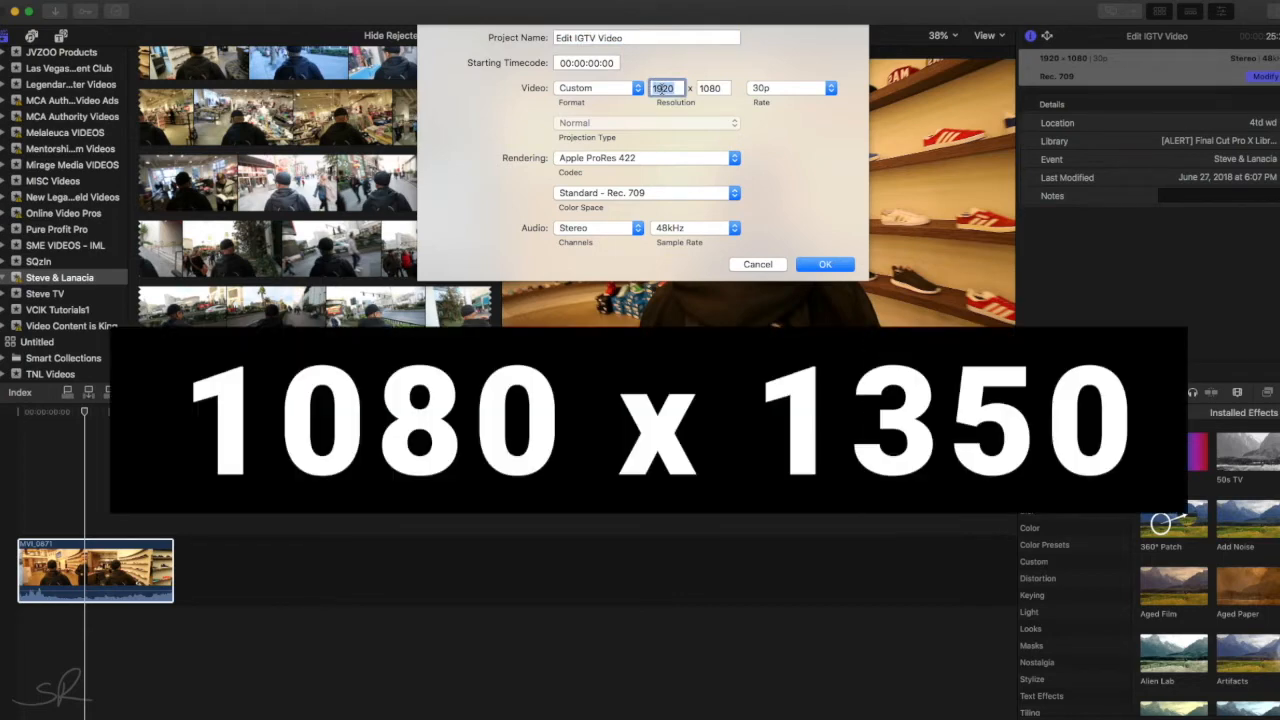
text(10)
click(710, 88)
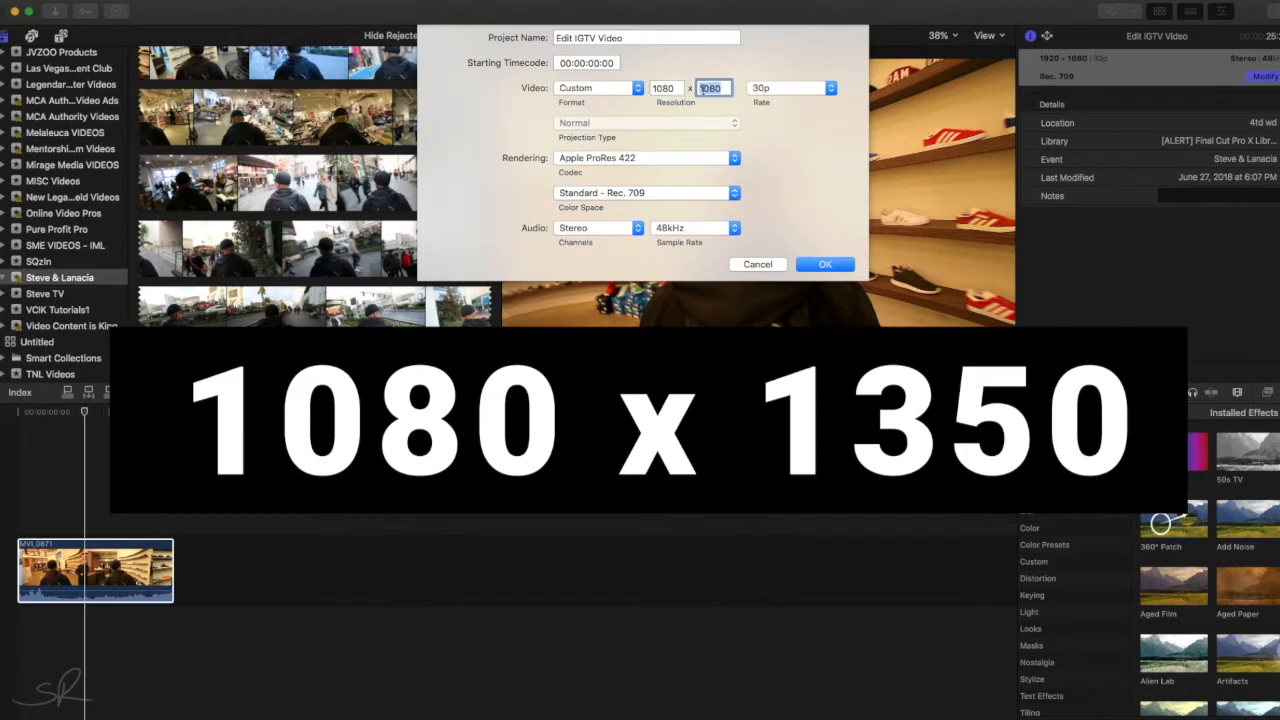
text(1)
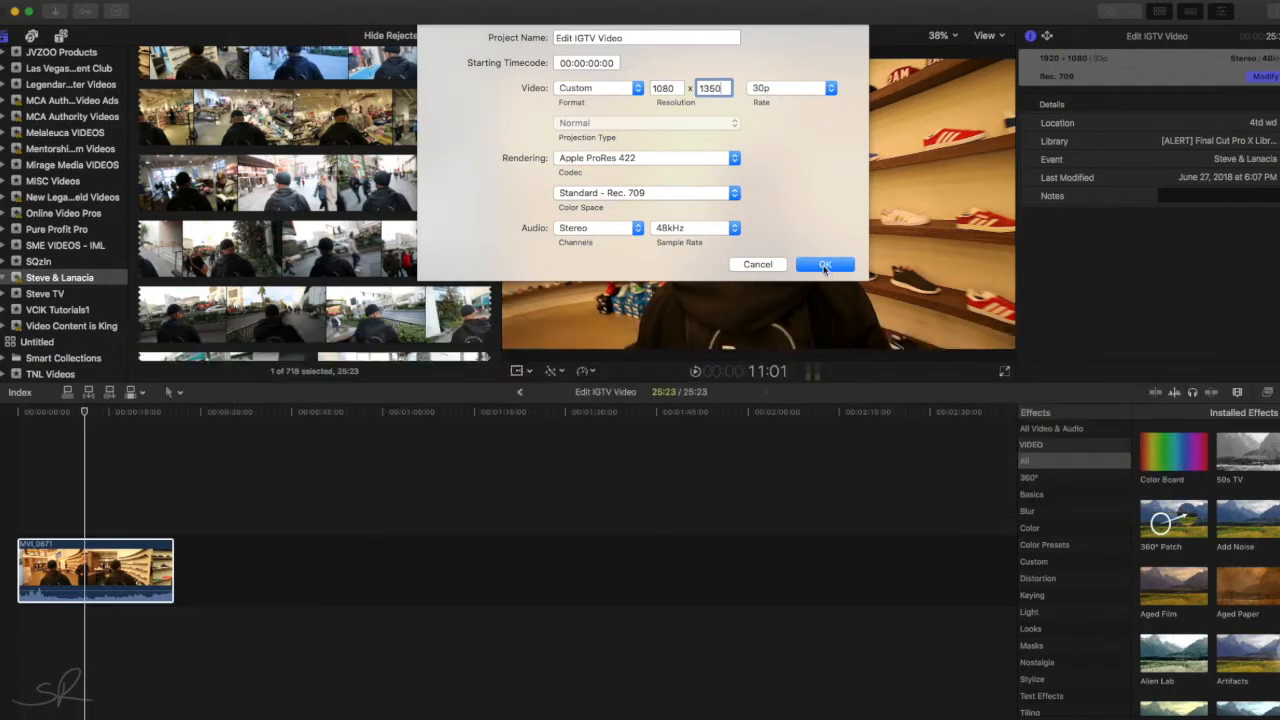
click(825, 266)
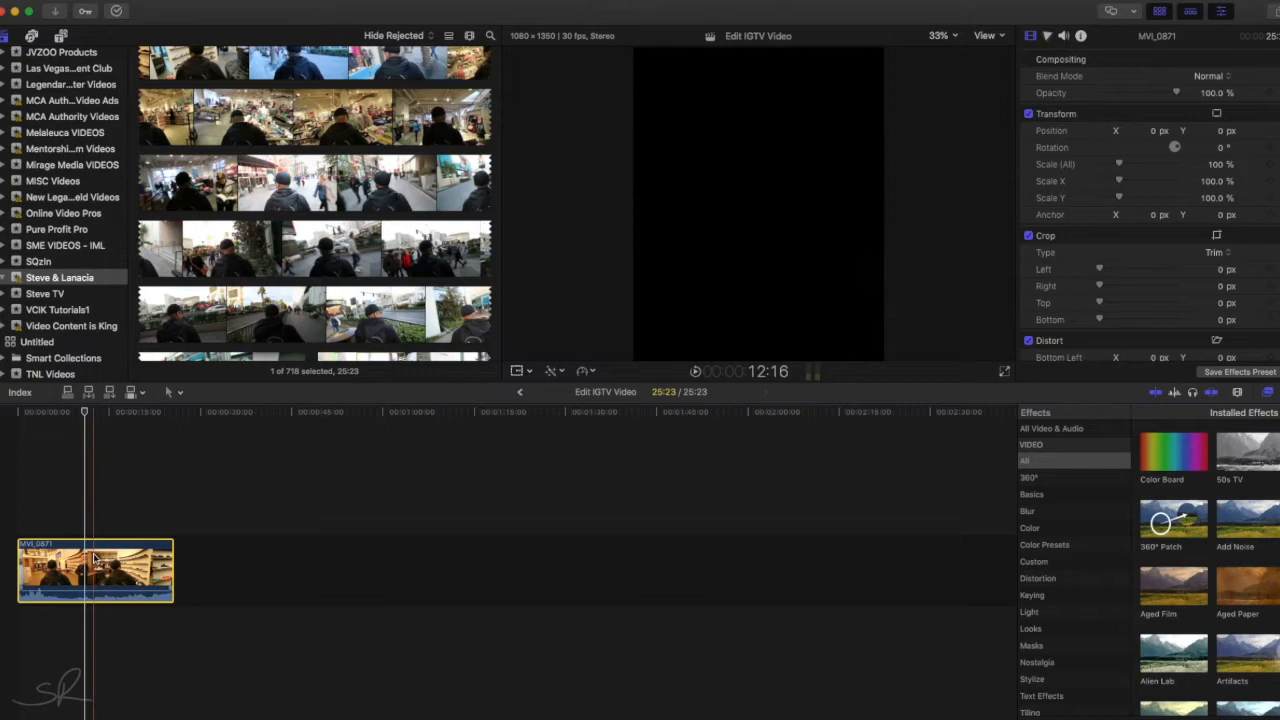
click(117, 414)
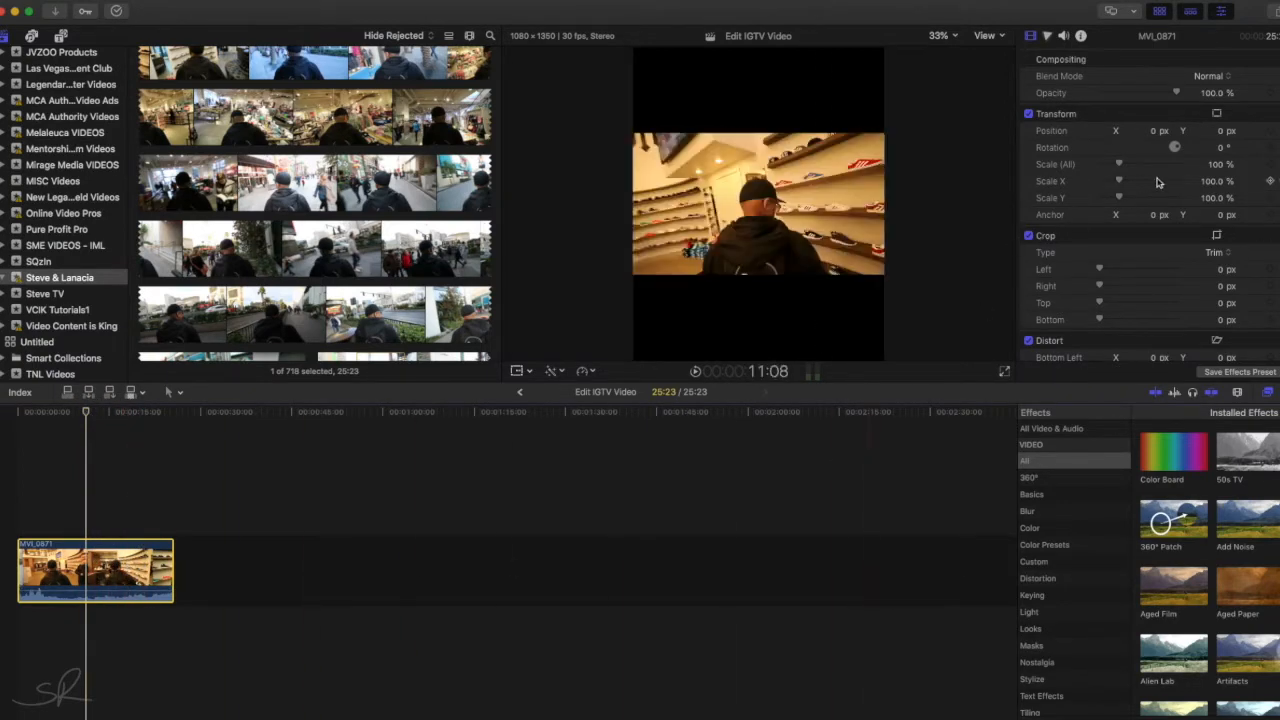
drag(1121, 166, 1145, 164)
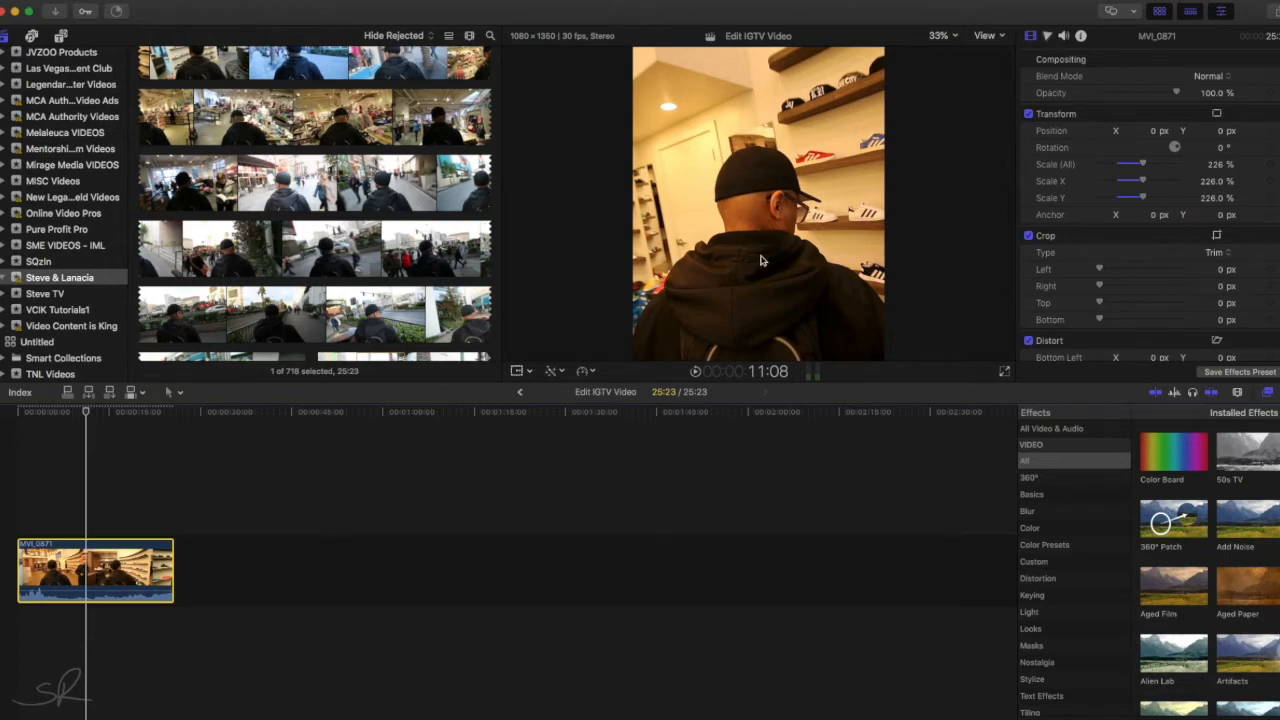
click(55, 418)
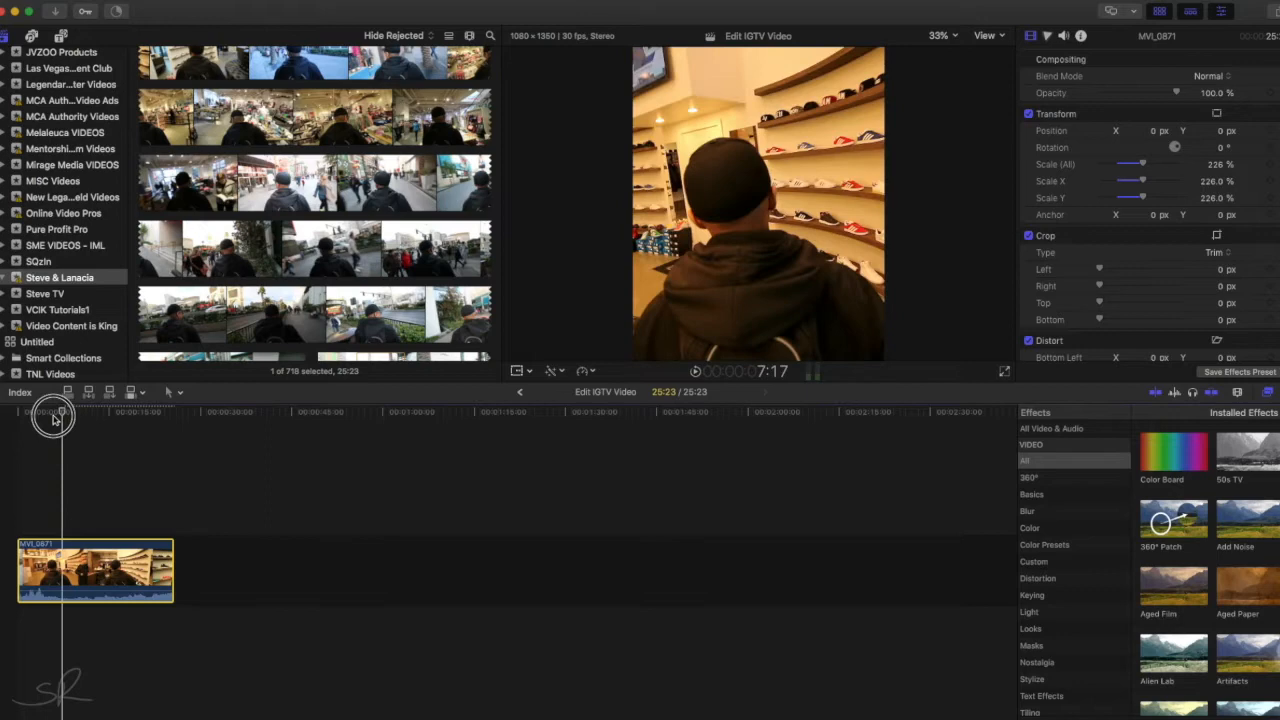
click(16, 415)
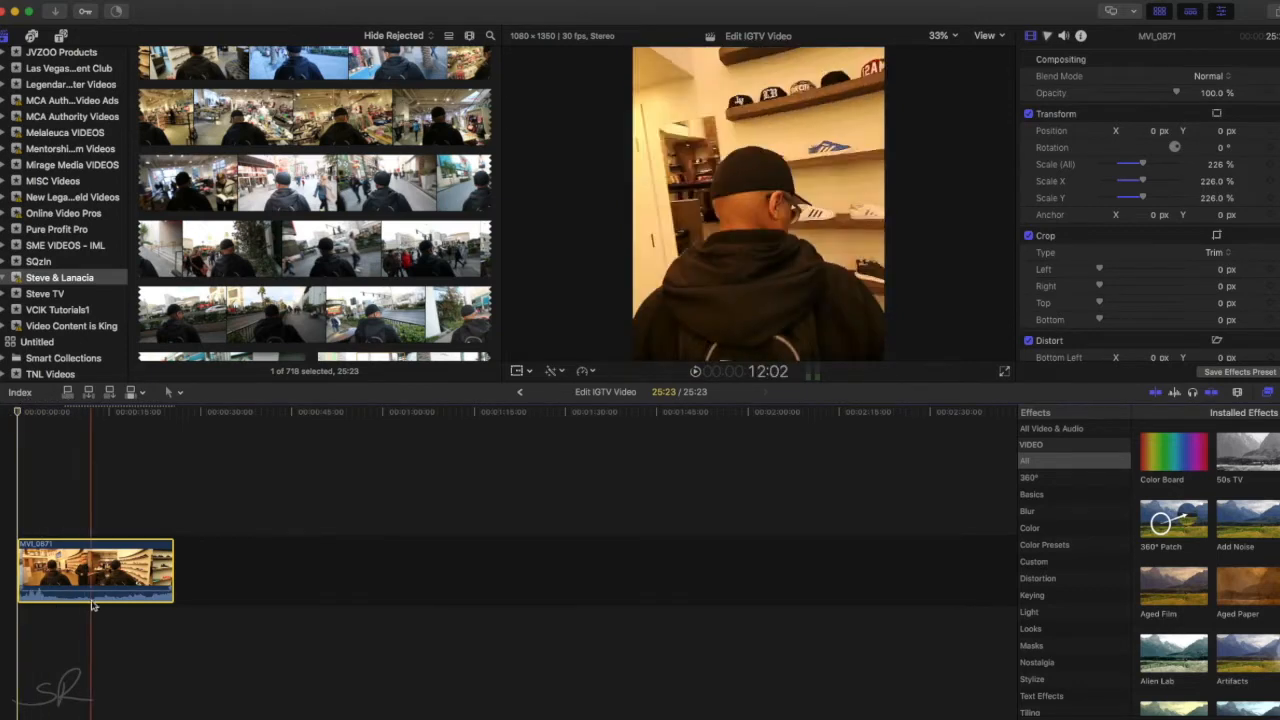
click(22, 415)
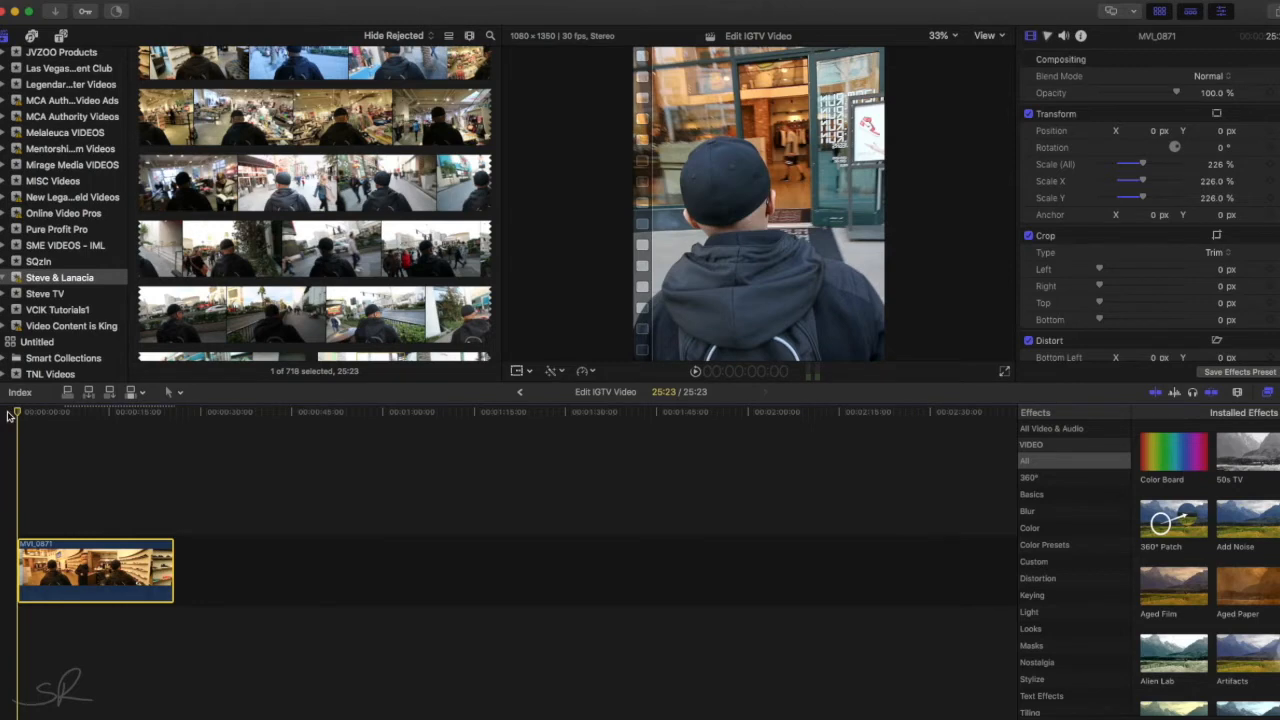
key(space)
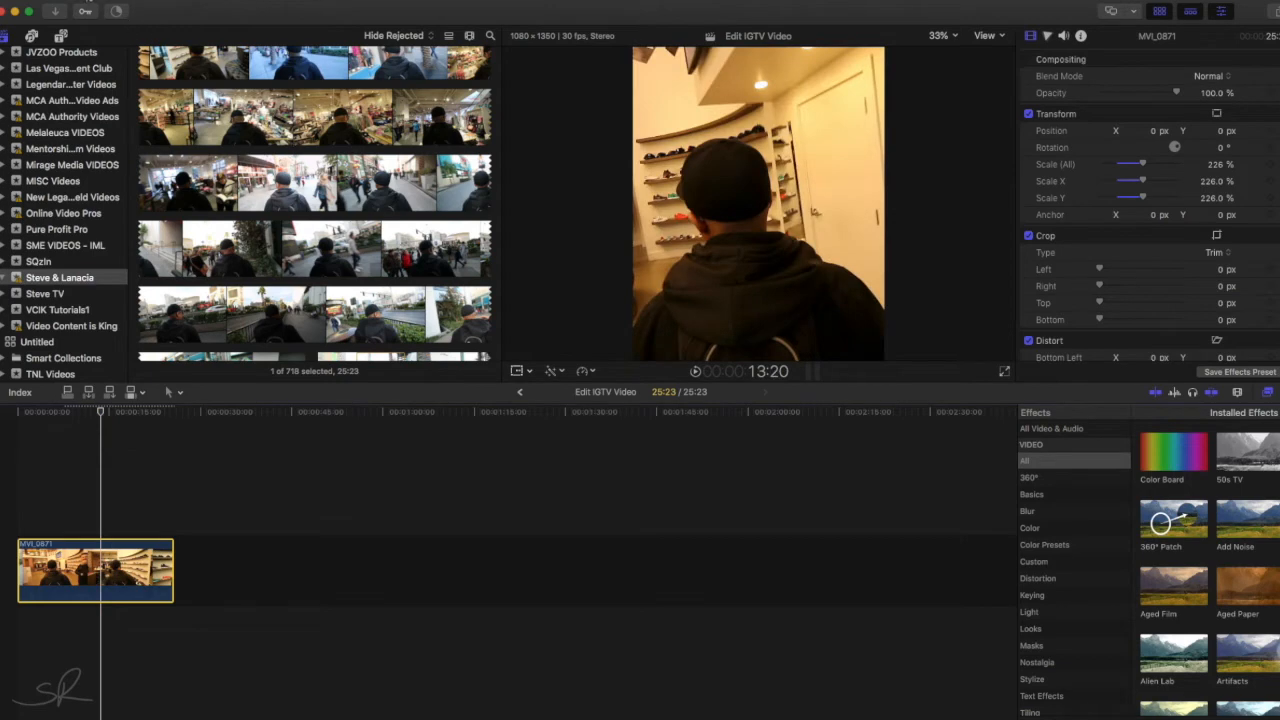
Start a Master File (default) export from File > Share and view its Settings.
click(88, 4)
mouse_move(200, 143)
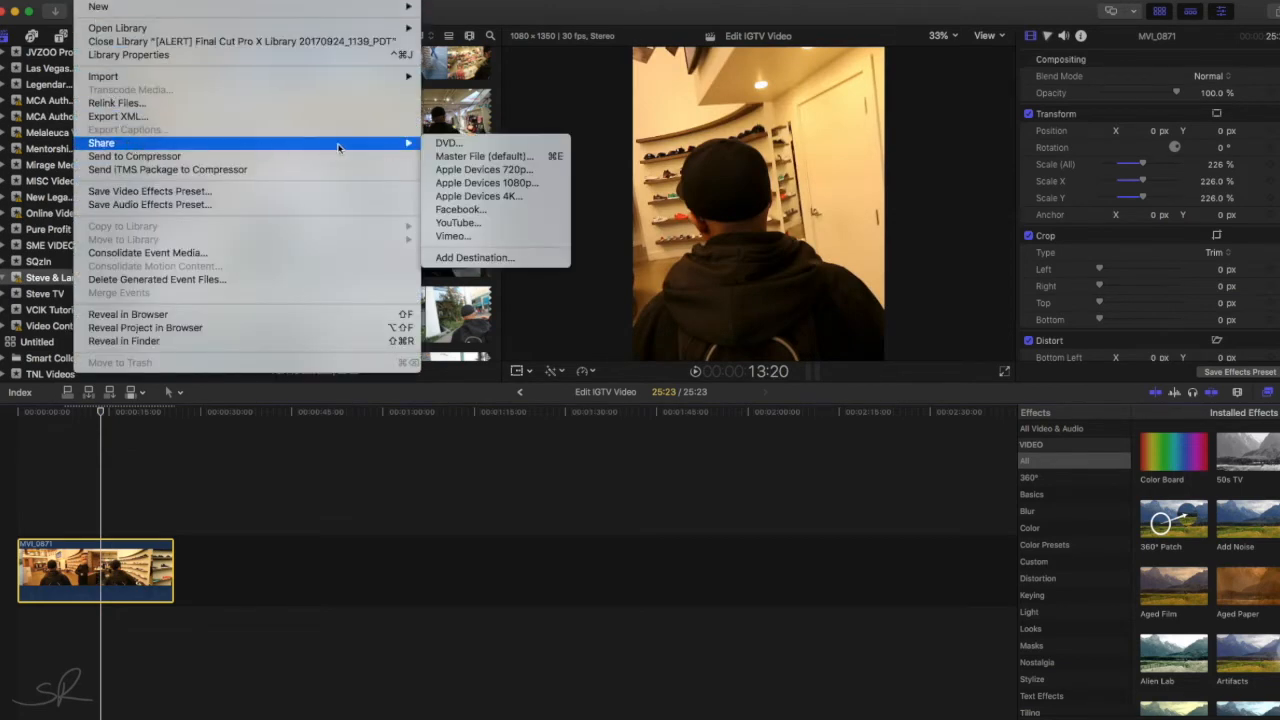
click(470, 158)
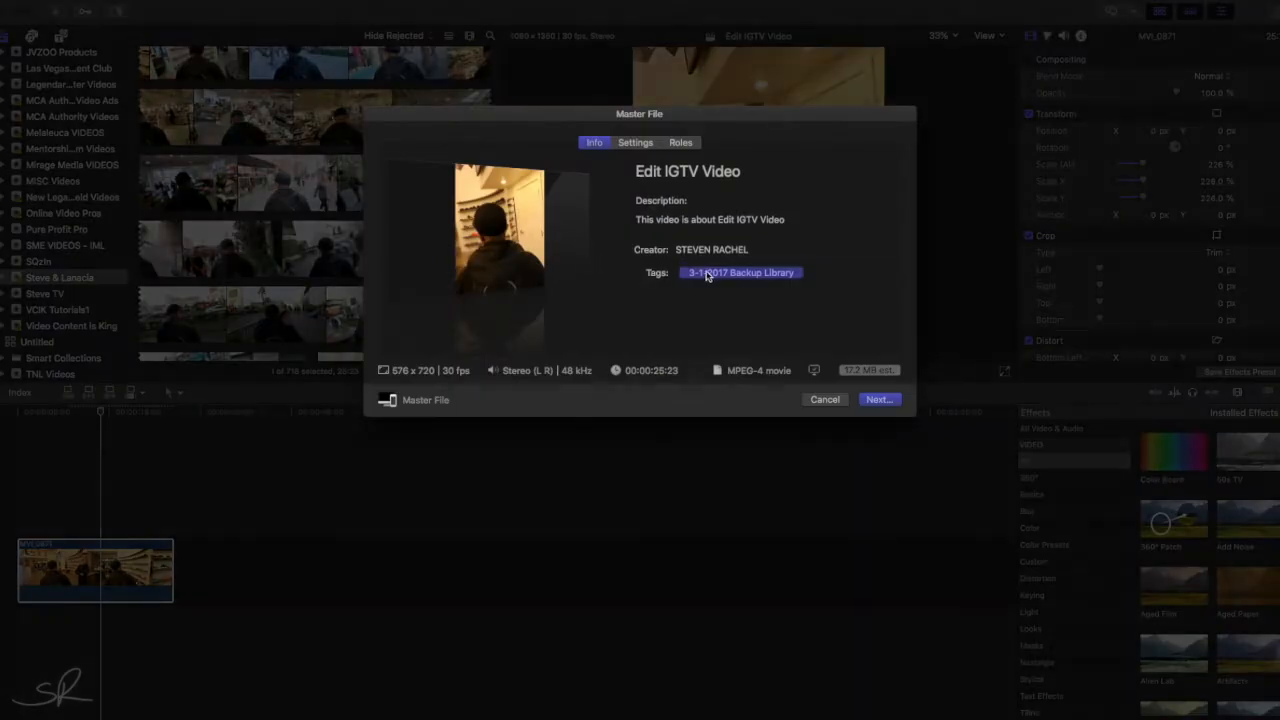
click(630, 143)
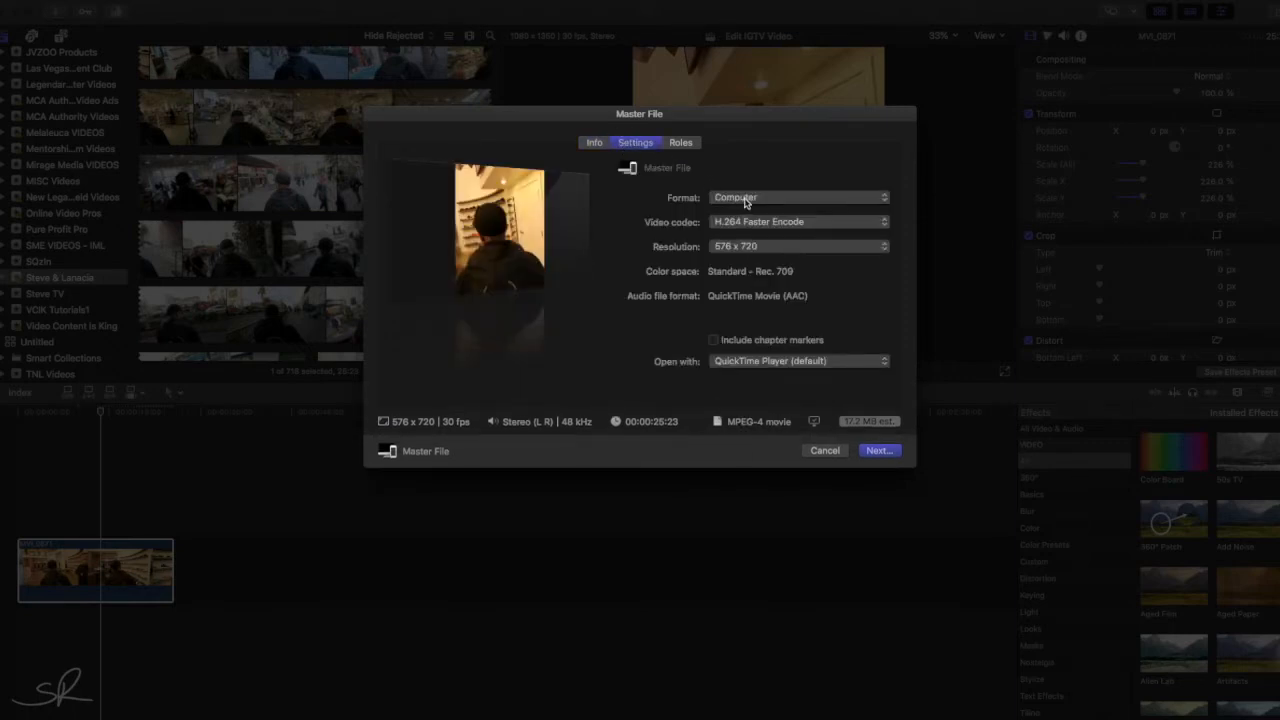
Check the export format list twice and keep Format set to Computer.
click(745, 201)
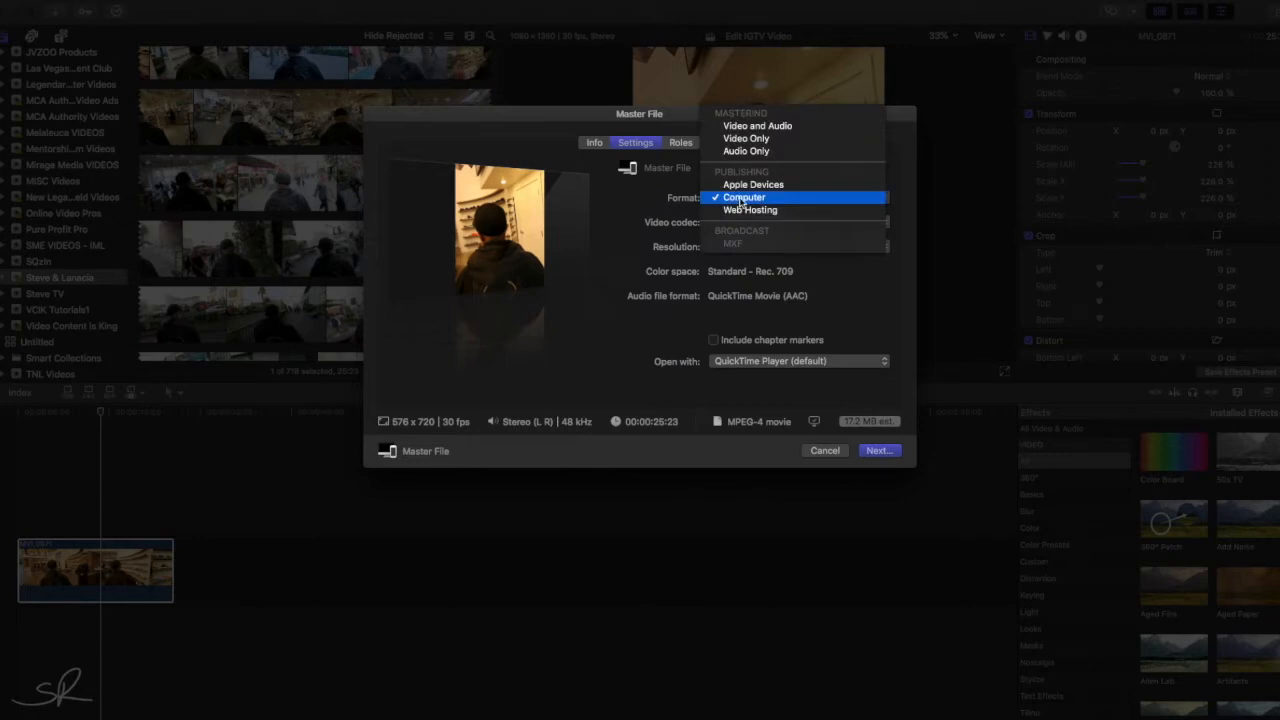
click(742, 199)
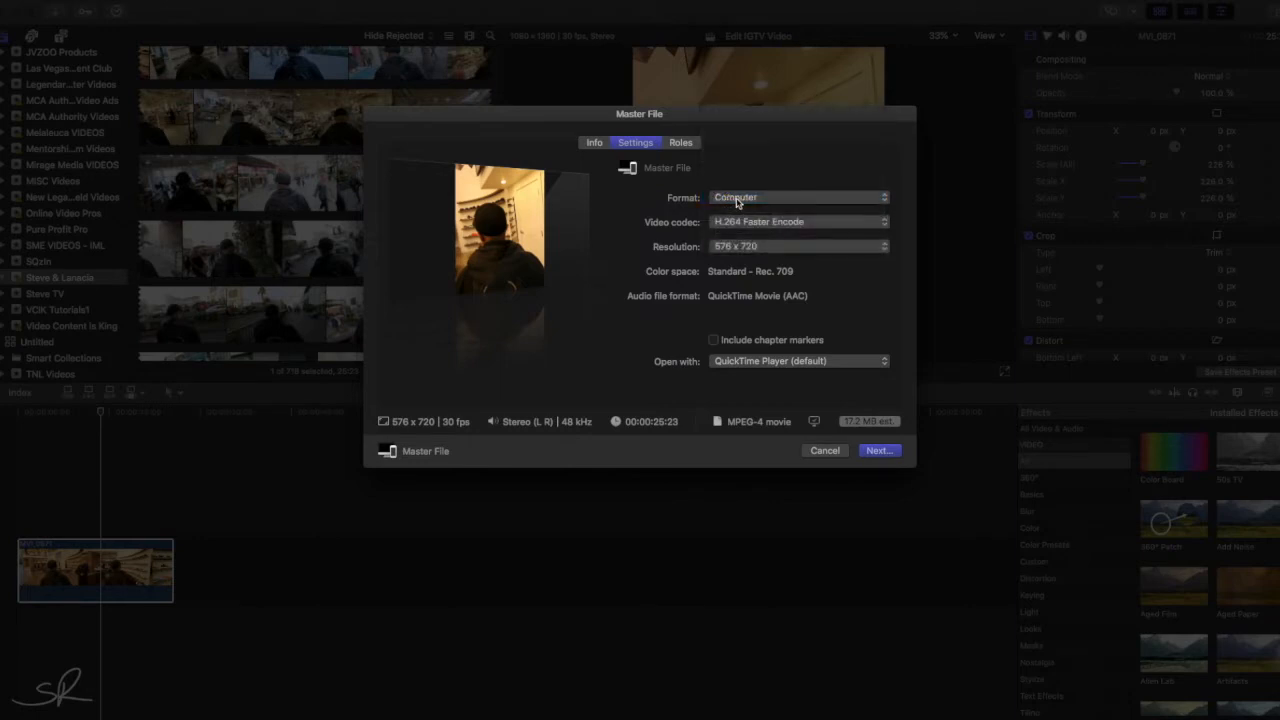
click(736, 199)
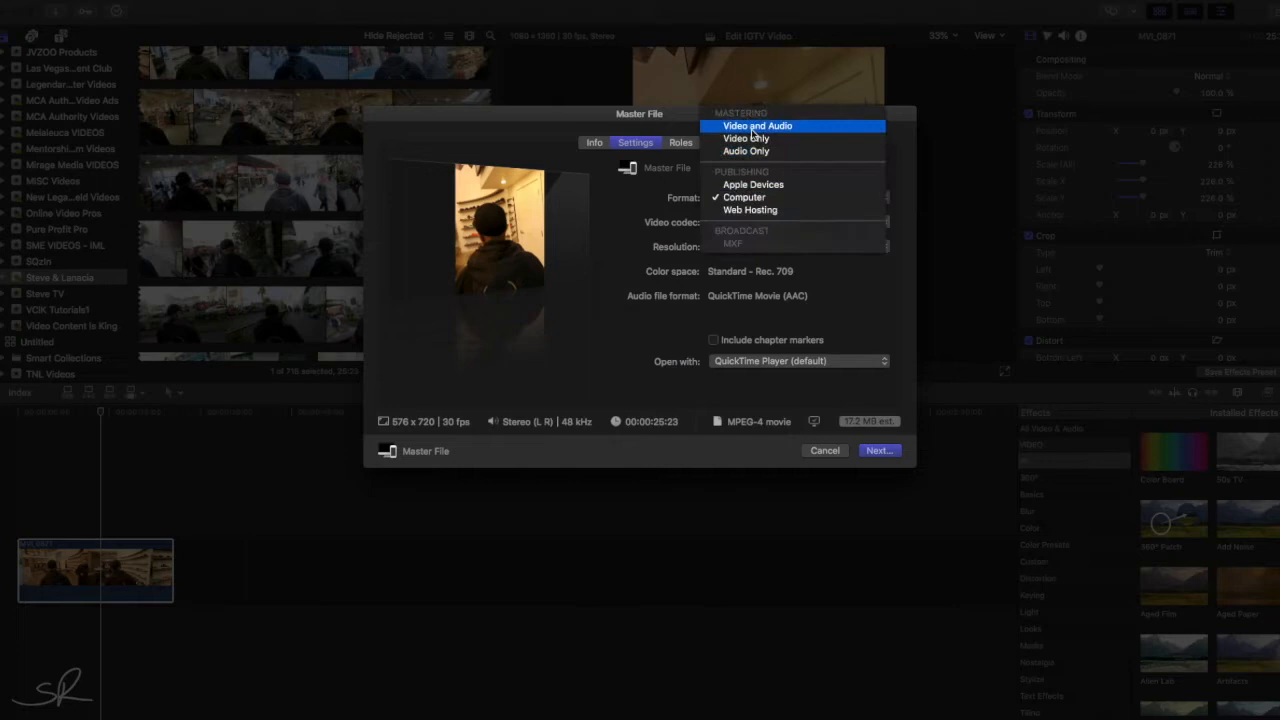
click(743, 198)
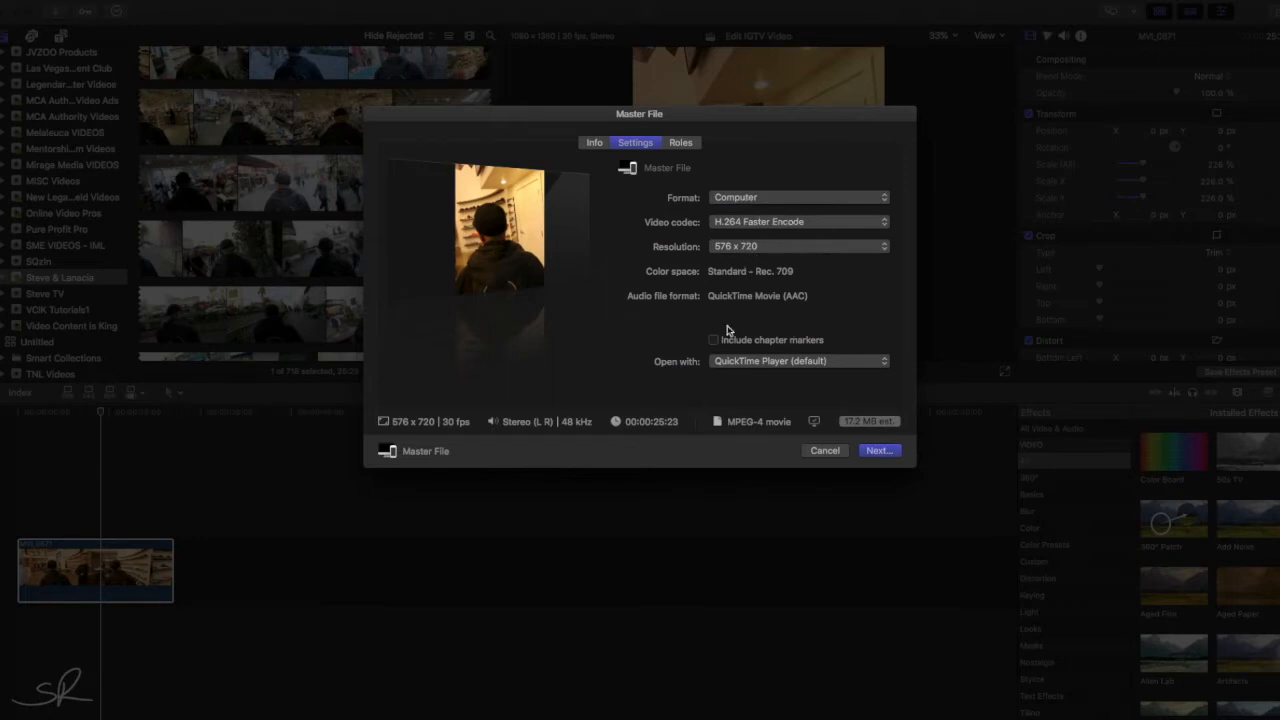
Save the master file to the Desktop as Edit IGTV Video1 and start the export.
click(878, 453)
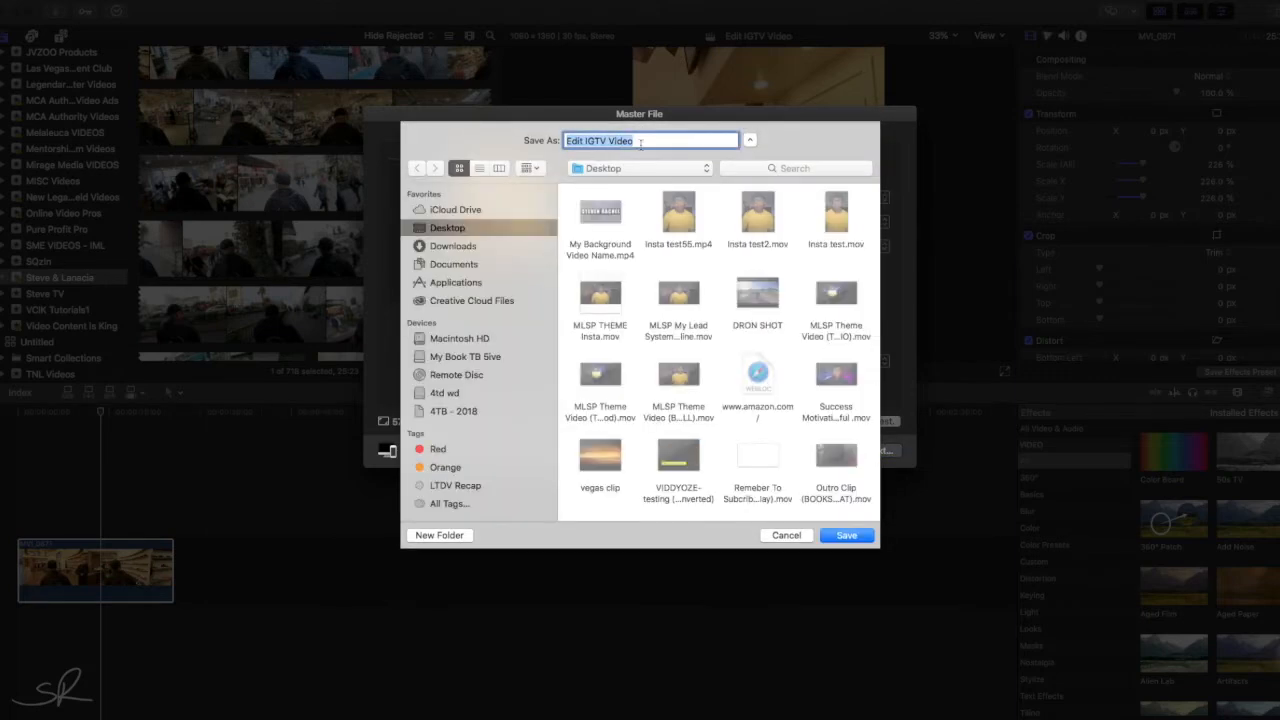
click(640, 141)
text(1)
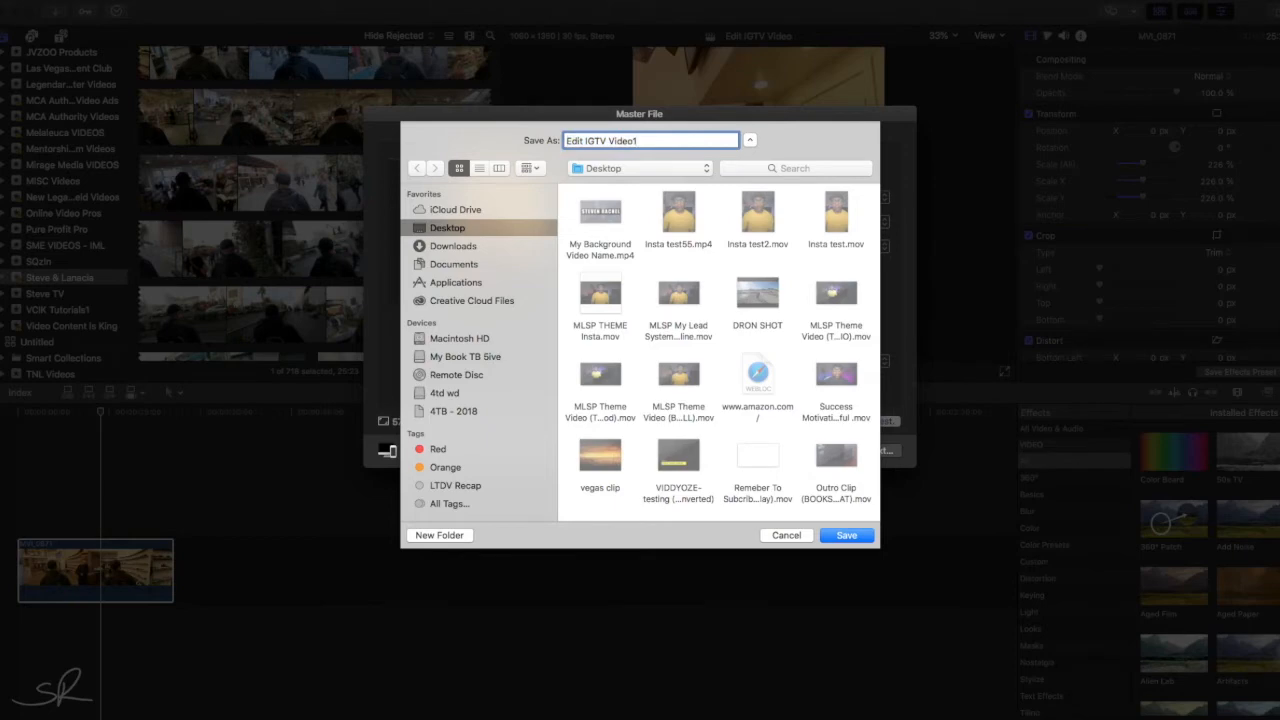
click(846, 537)
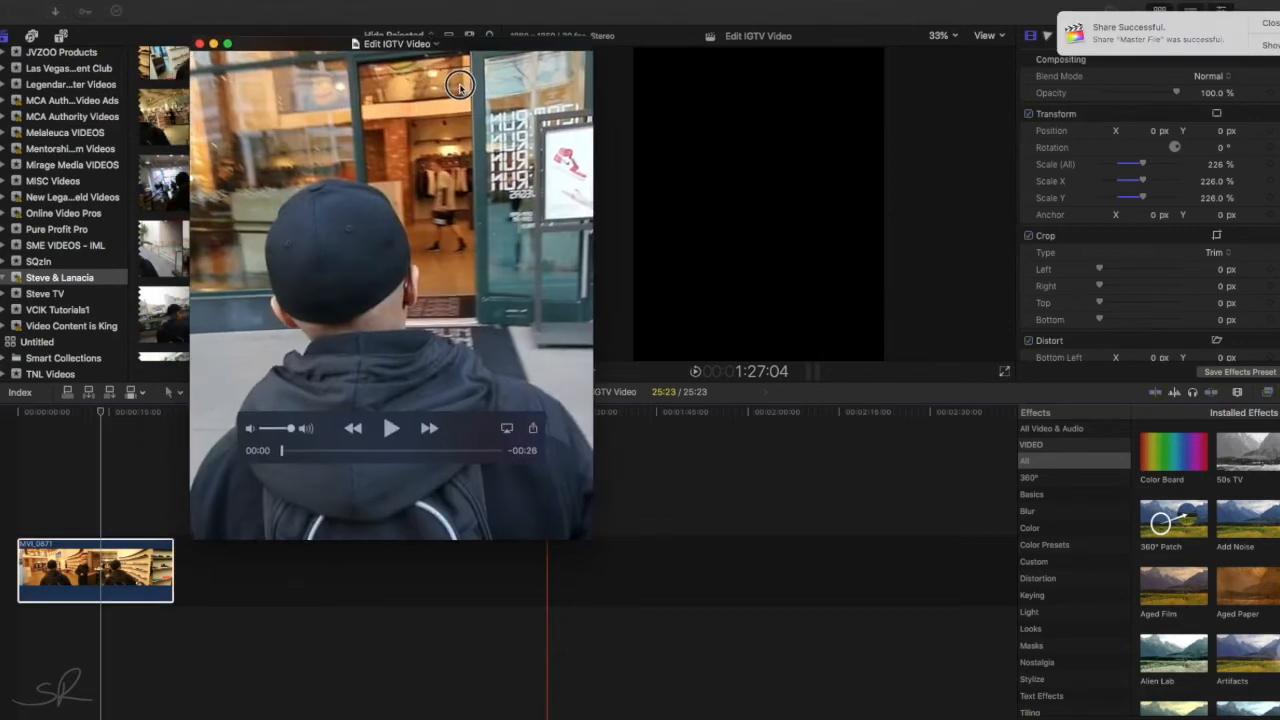
mouse_move(390, 290)
click(388, 428)
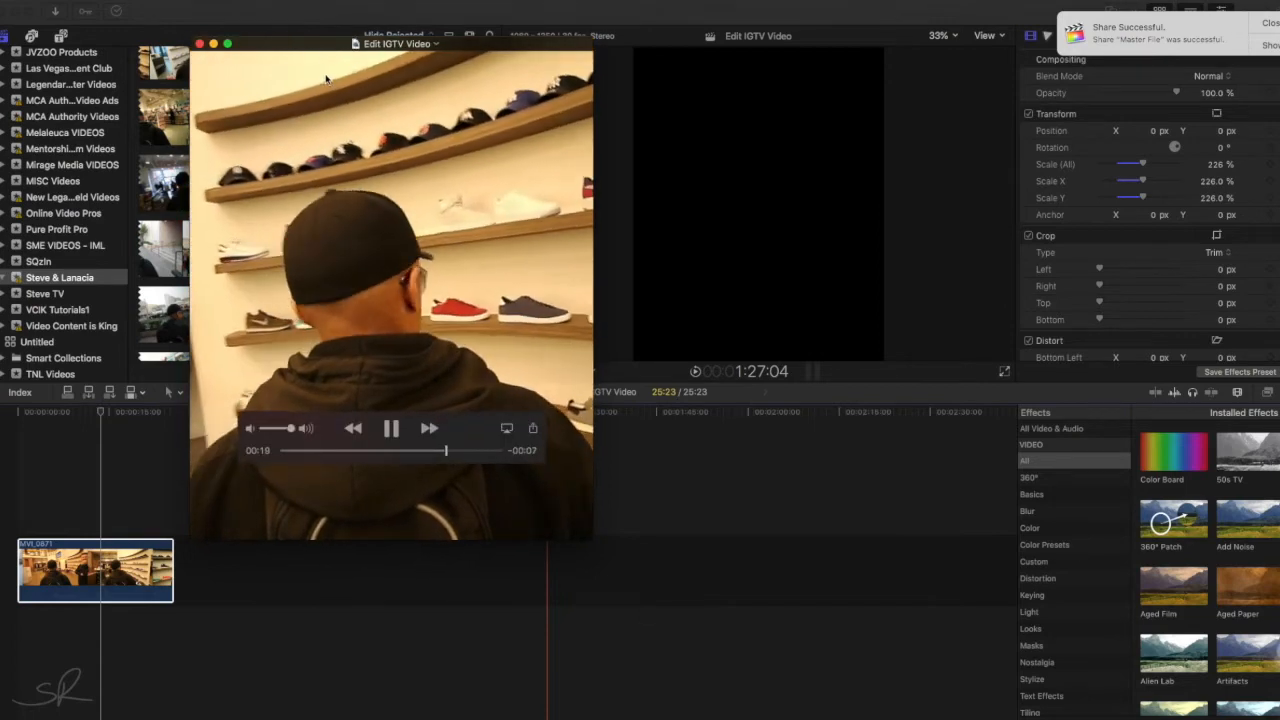
drag(417, 245, 472, 208)
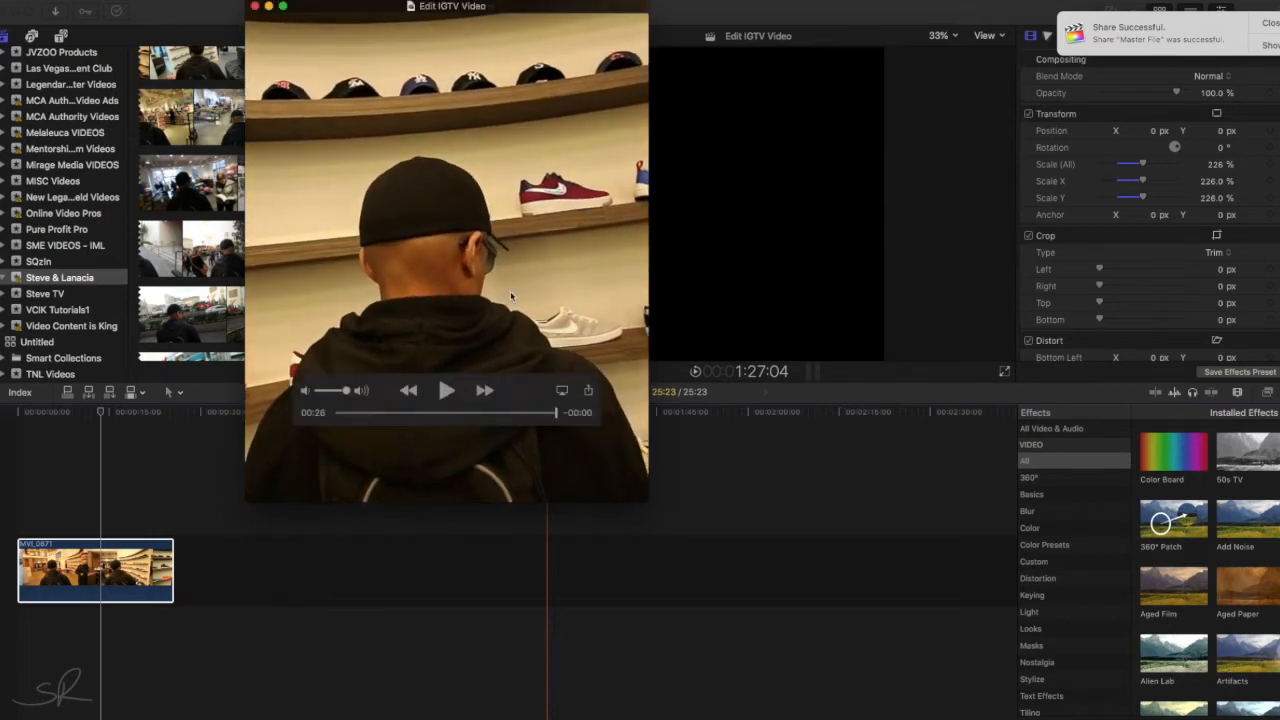
click(355, 413)
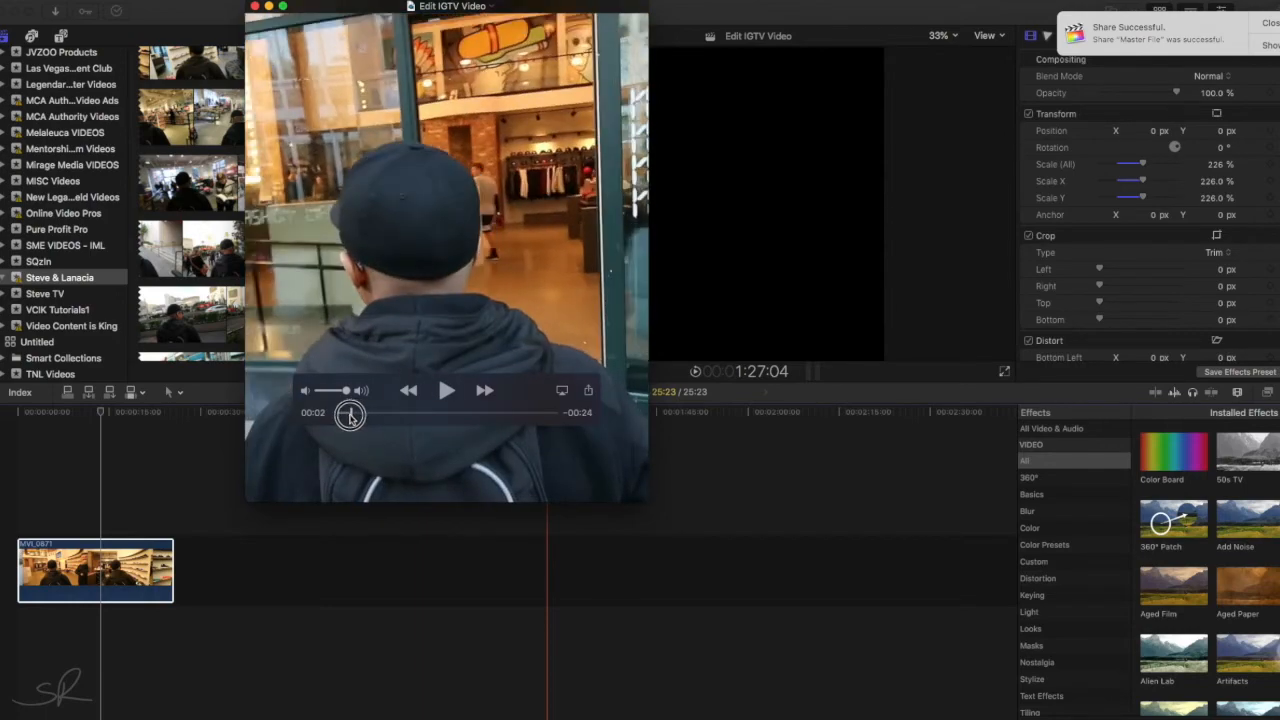
drag(355, 413, 409, 420)
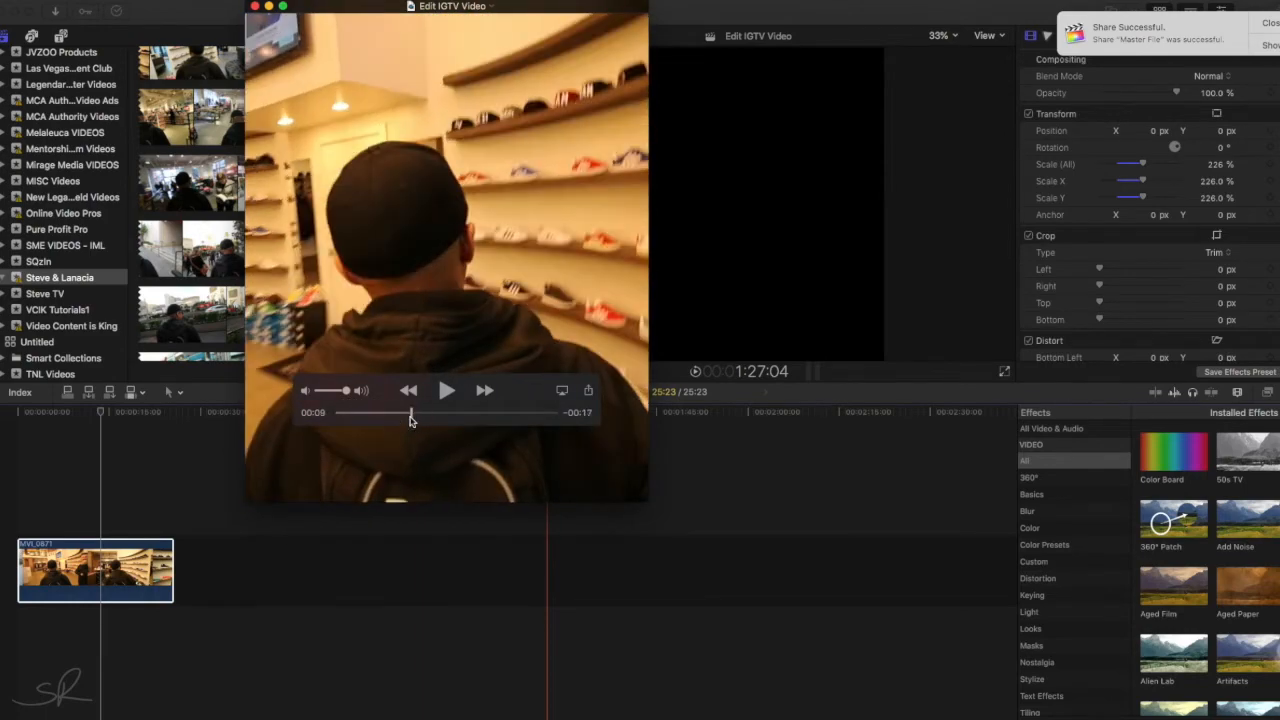